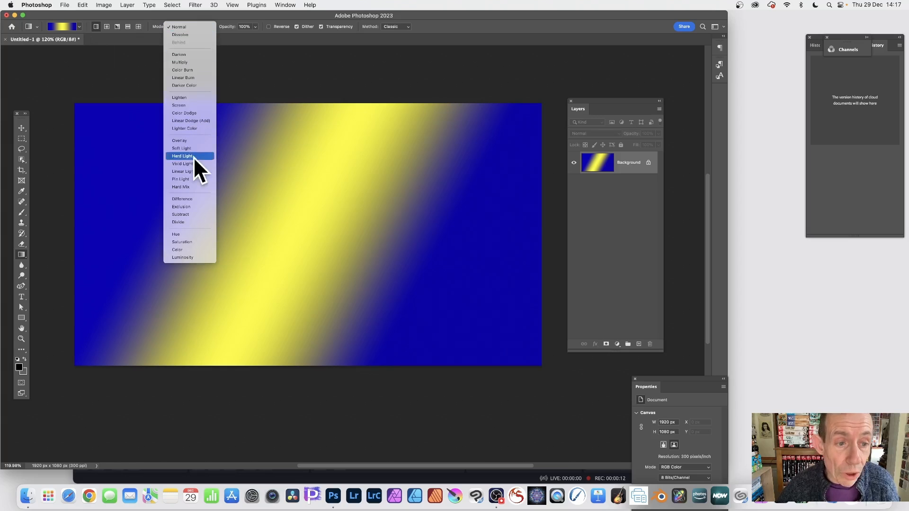
- Set the gradient's blending mode to Difference and draw several overlapping blue-yellow gradients diagonally across the canvas in different directions
left_click(197, 199)
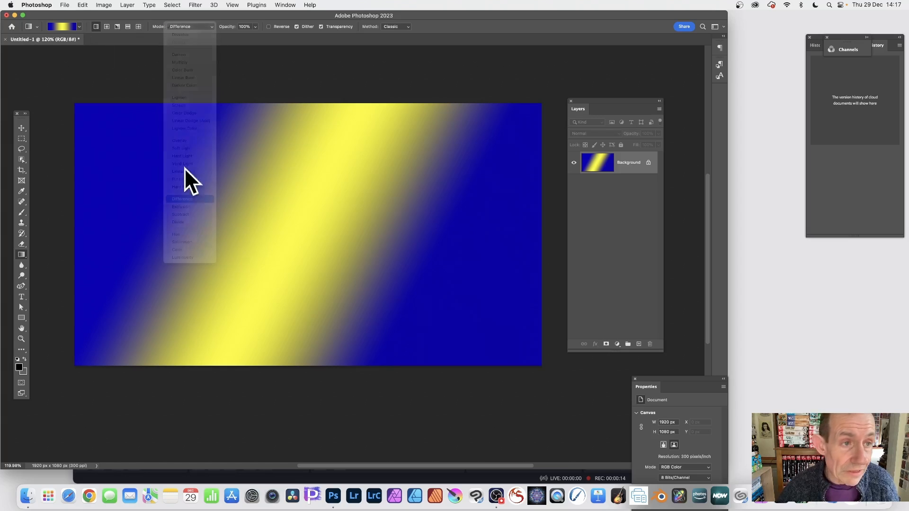
left_click_drag(197, 150, 434, 327)
left_click_drag(370, 137, 221, 383)
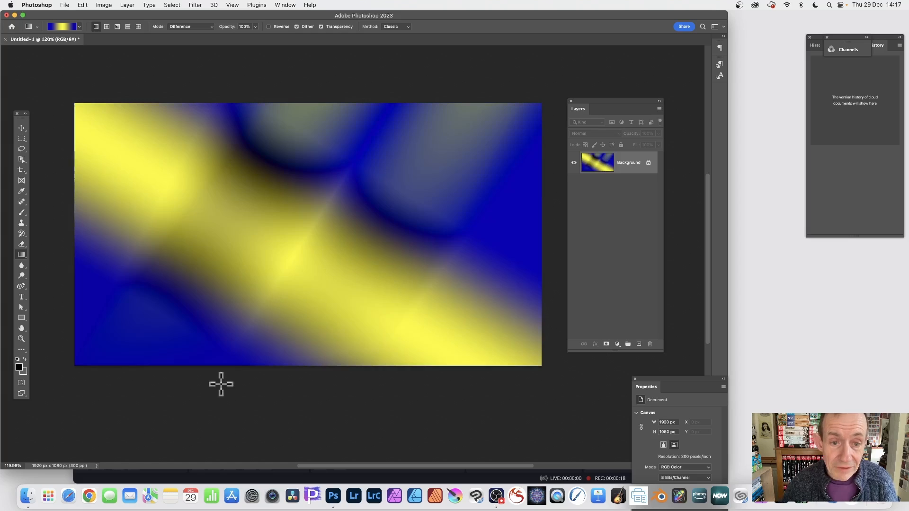
left_click_drag(366, 186, 226, 310)
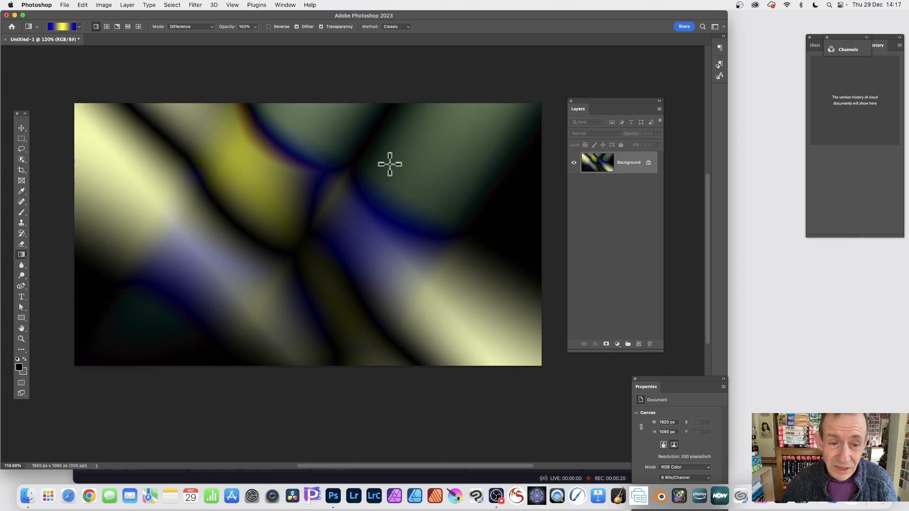
left_click_drag(381, 175, 257, 264)
left_click_drag(289, 188, 400, 314)
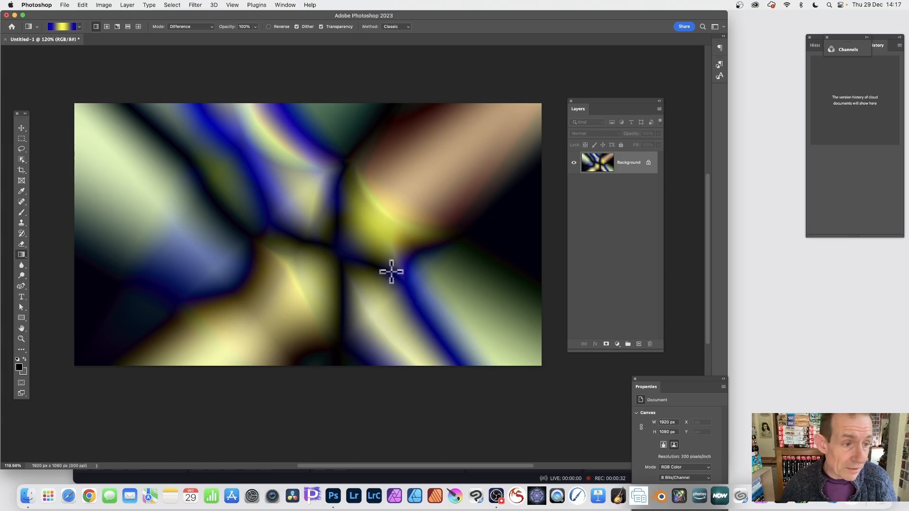
- Copy a full-height vertical strip about 251 px wide from the canvas middle onto a new layer and move it to the left edge
left_click(22, 138)
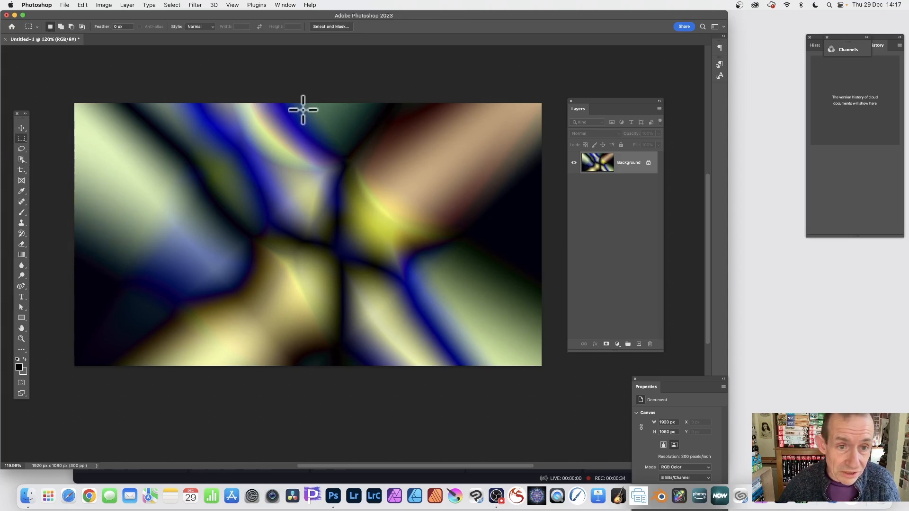
left_click_drag(265, 94, 327, 365)
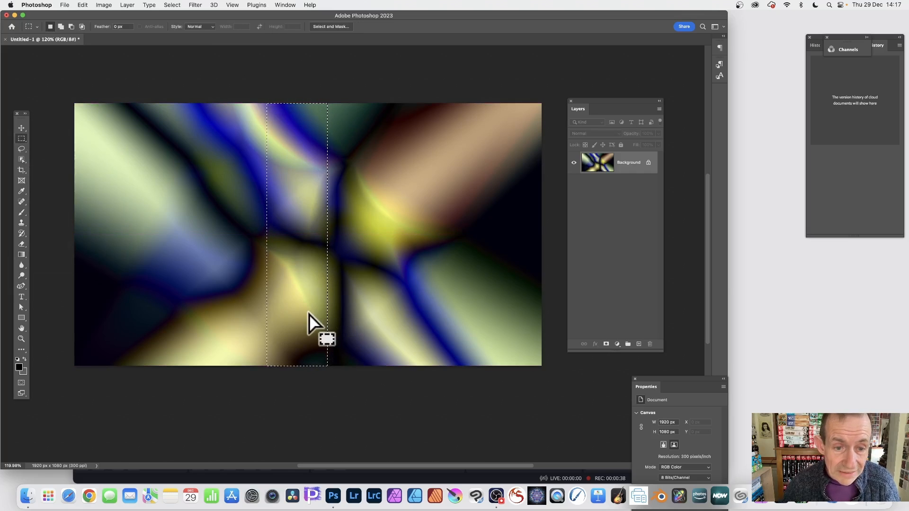
left_click(83, 5)
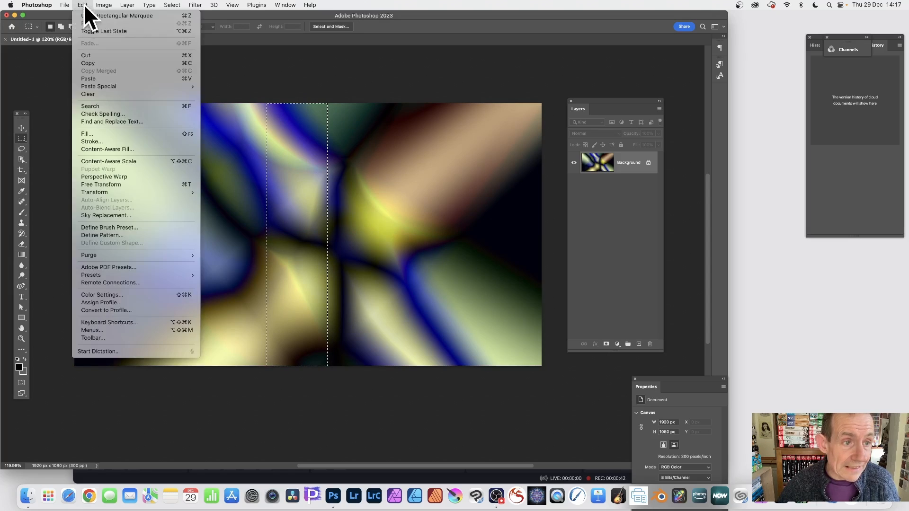
left_click(99, 79)
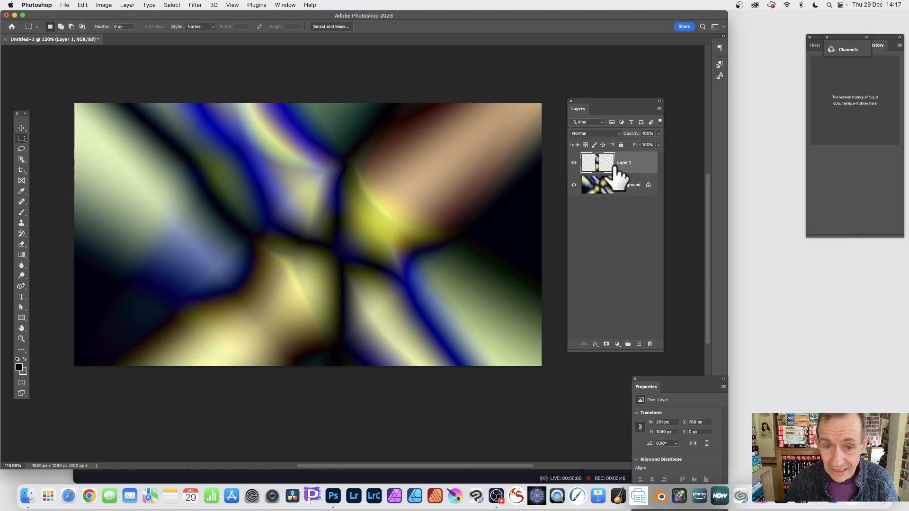
left_click(21, 130)
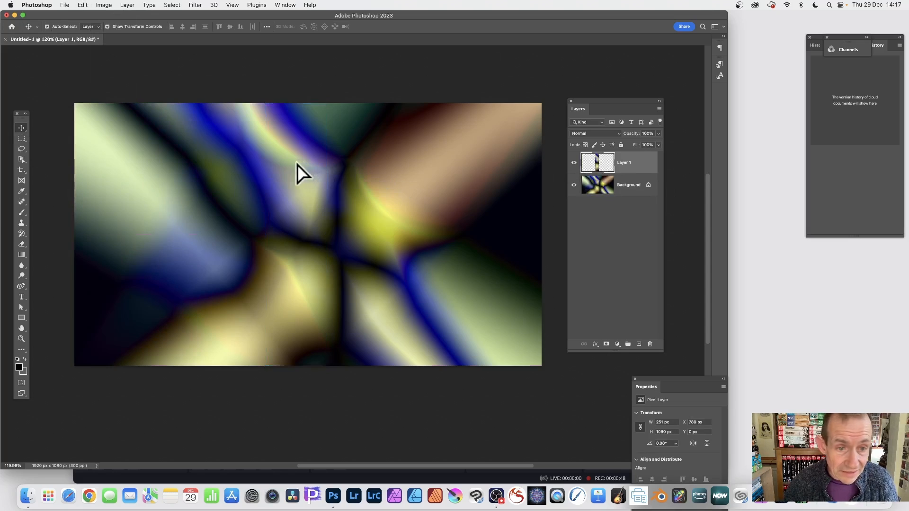
left_click_drag(299, 175, 109, 158)
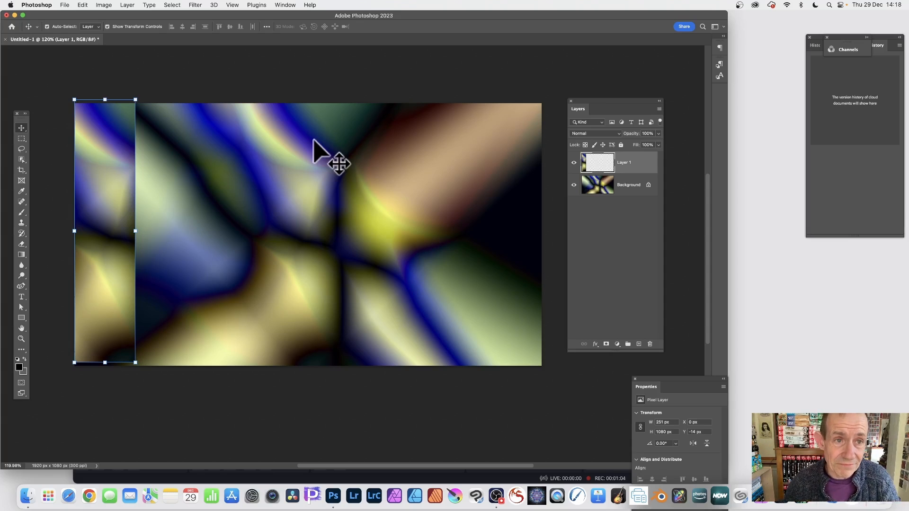
- Create a new guide layout that divides the canvas into 10 columns
left_click(234, 4)
mouse_move(249, 220)
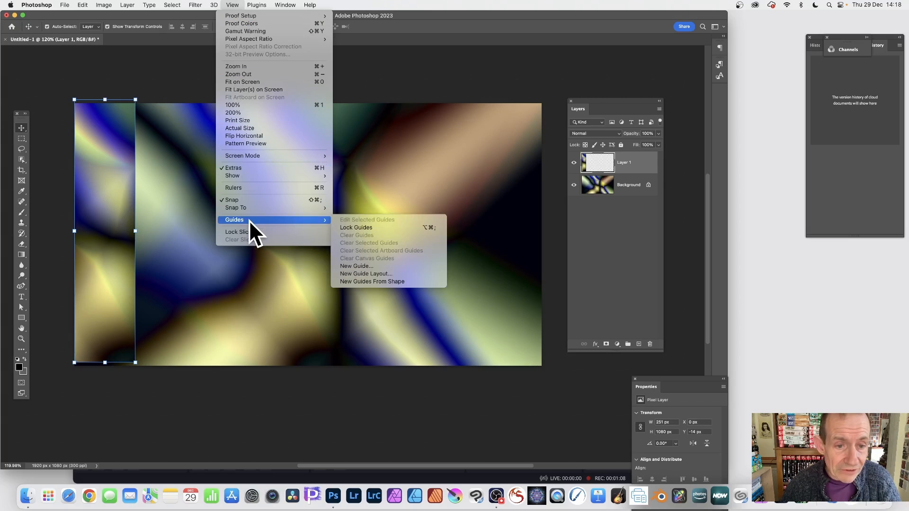
left_click(373, 273)
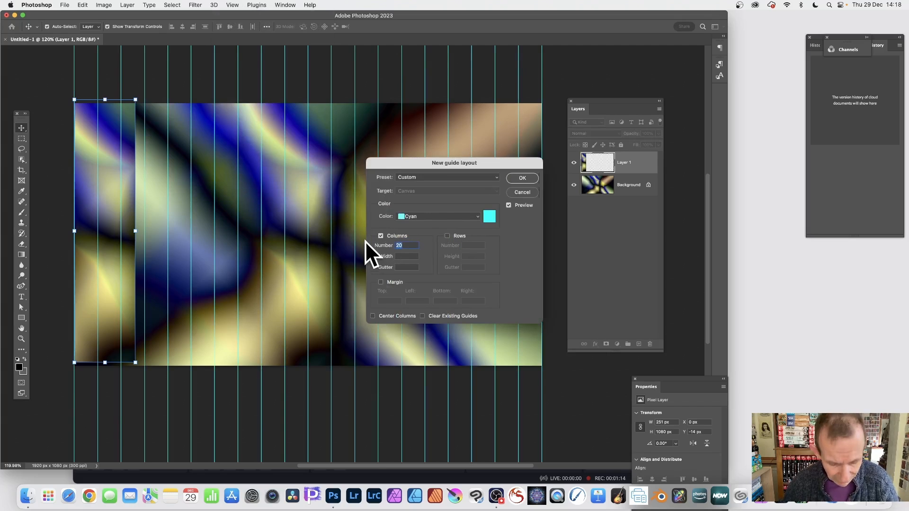
type("10")
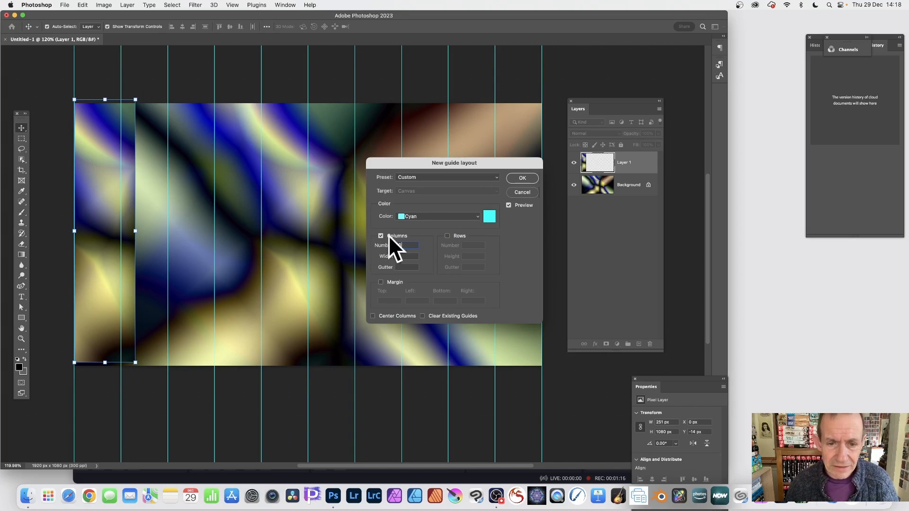
left_click(521, 178)
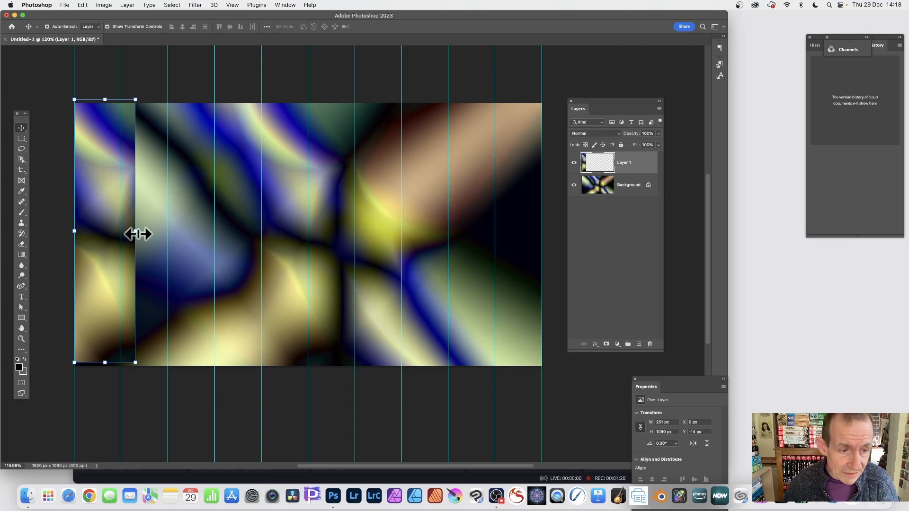
- Transform the strip to fit the first guide column, 192 px wide, and stretch it beyond the canvas to about 1632 px high
mouse_move(134, 233)
left_mouse_down()
mouse_move(121, 232)
mouse_move(150, 231)
mouse_move(124, 231)
left_mouse_up()
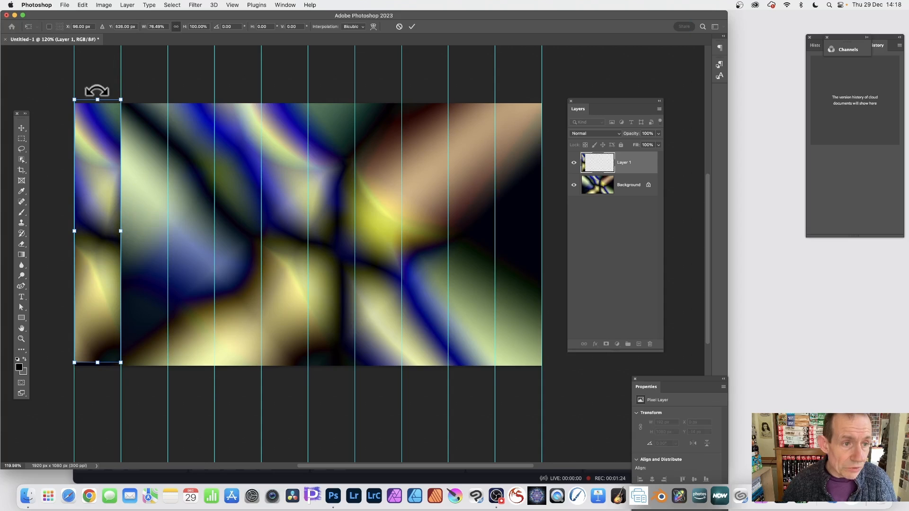
left_click_drag(96, 99, 95, 50)
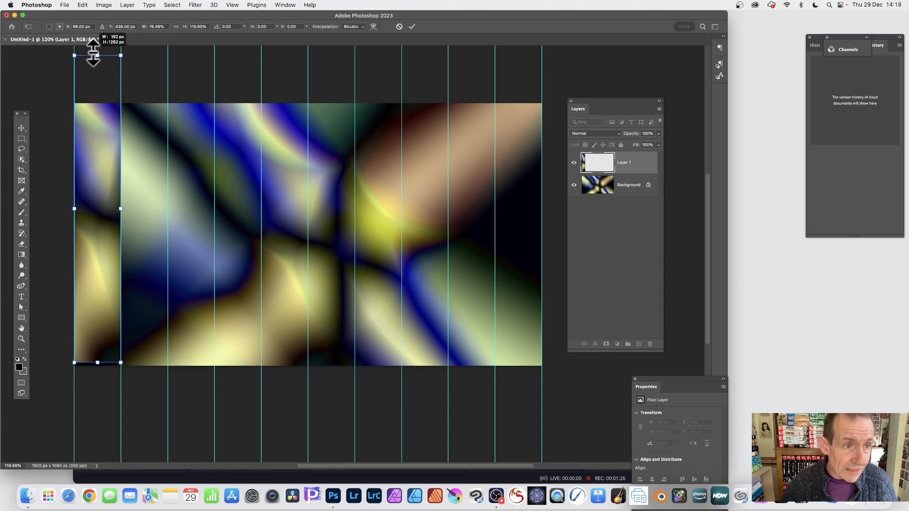
left_click_drag(97, 364, 103, 445)
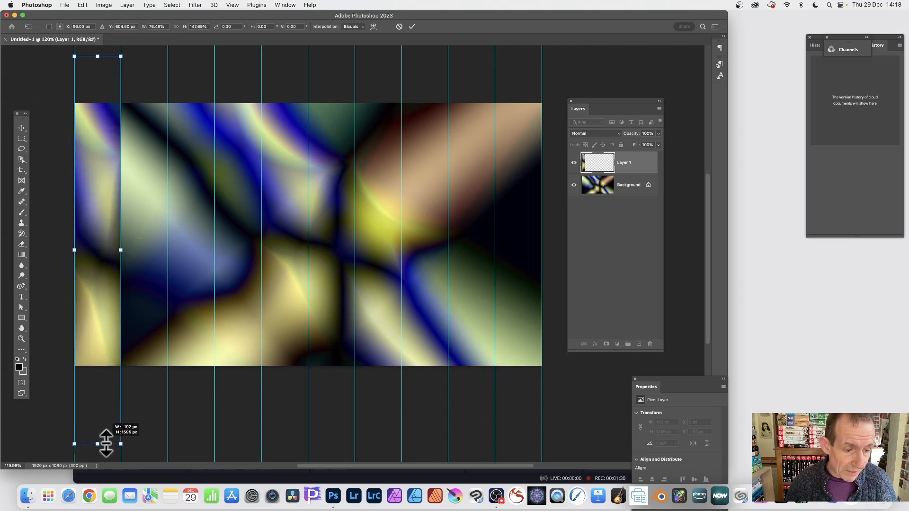
left_click_drag(100, 61, 100, 47)
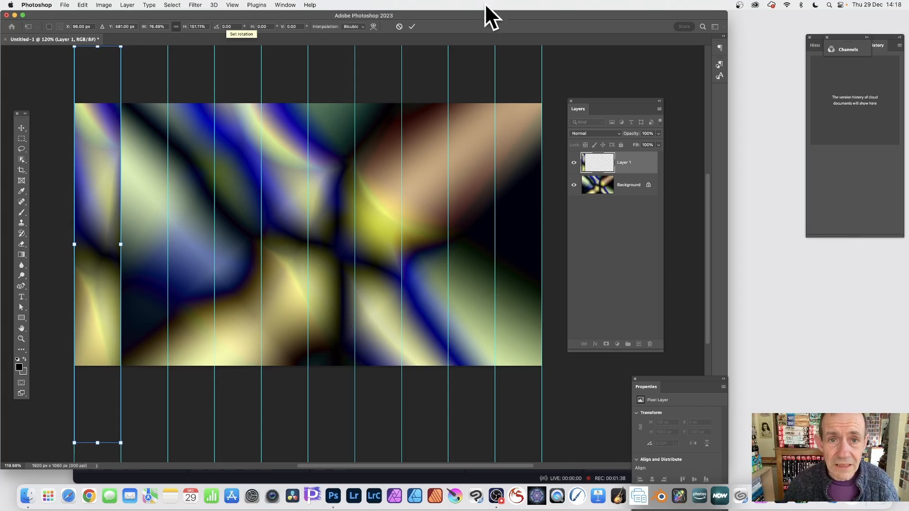
left_click(412, 27)
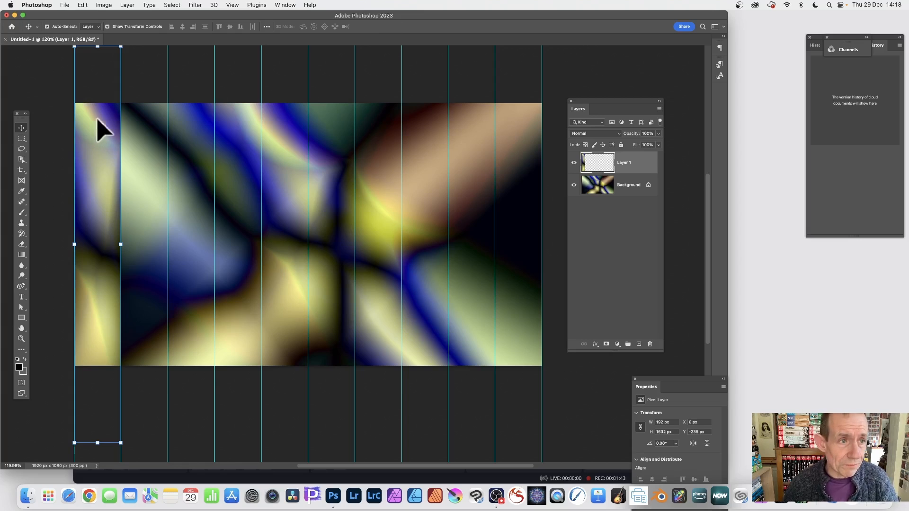
- Free Transform the strip to shift it one column over, into the second guide column
left_click(84, 5)
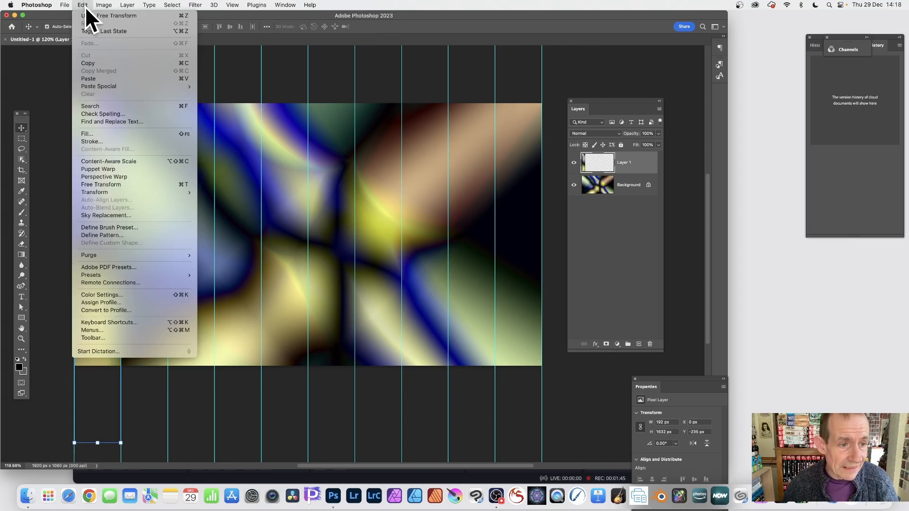
left_click(184, 186)
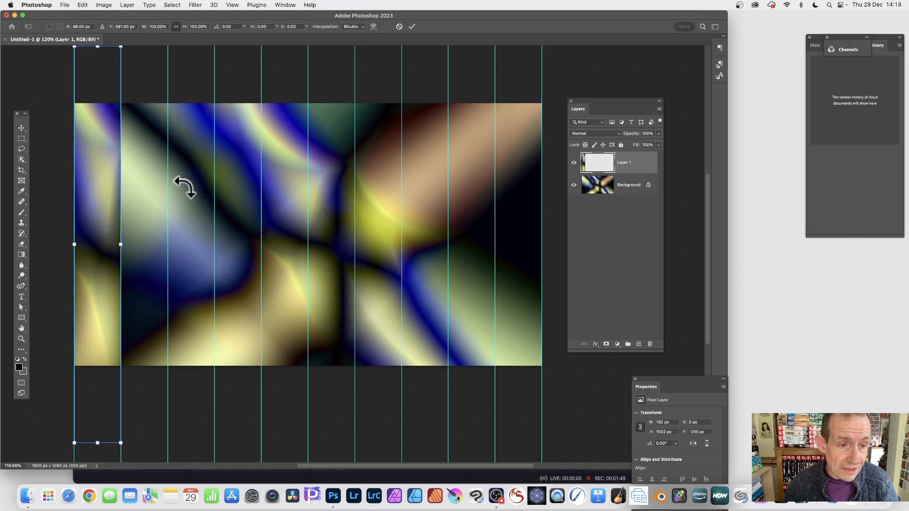
left_click_drag(105, 155, 152, 156)
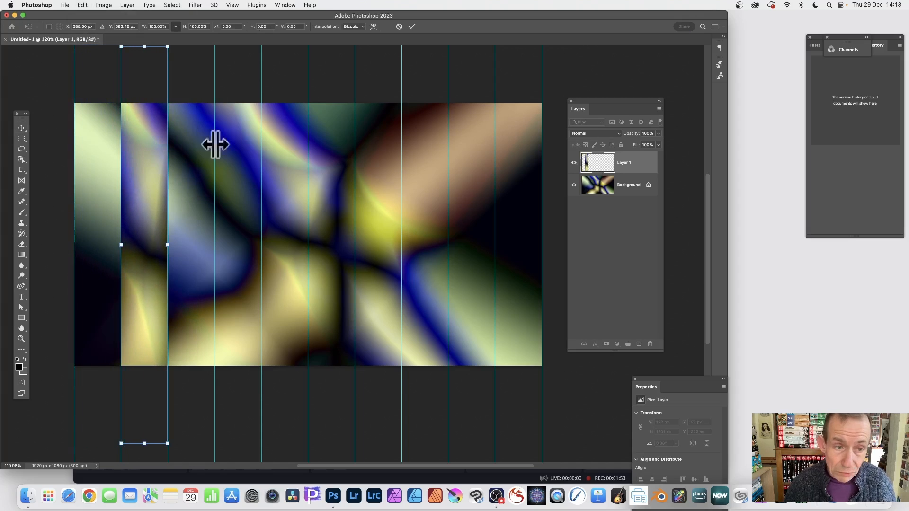
left_click(411, 26)
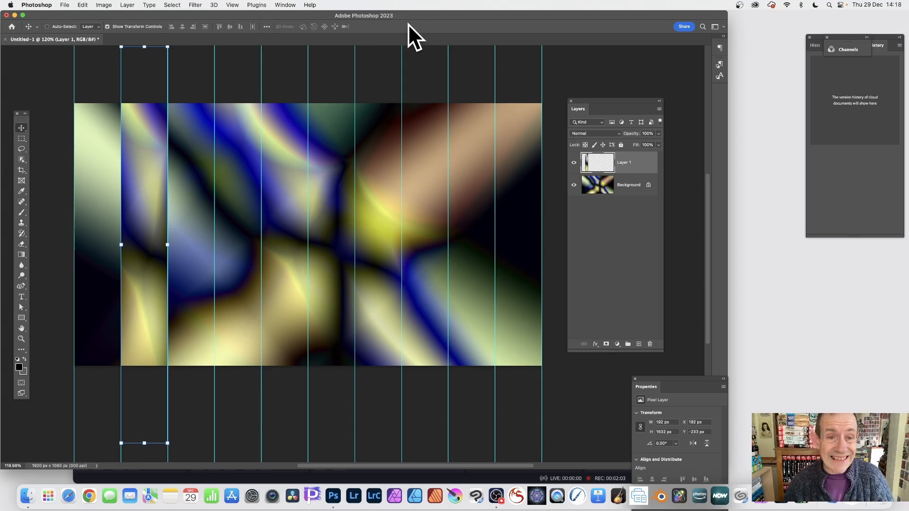
- Repeat the transform on duplicates eight times to fill the third to tenth columns, and place another copy in the first column
key("alt+shift+super+t")
key("alt+shift+super+t")
key("alt+shift+super+t")
key("alt+shift+super+t")
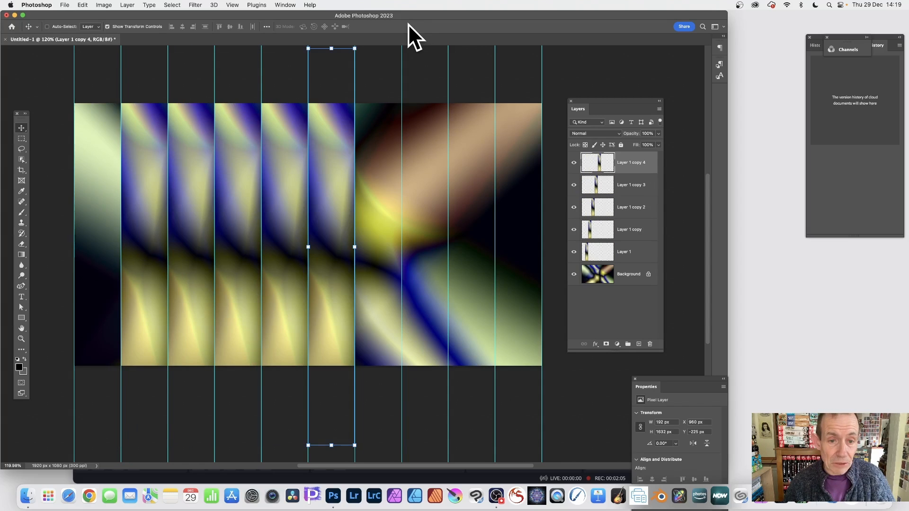
key("alt+shift+super+t")
key("alt+shift+super+t")
key("alt+shift+super+t")
key("alt+shift+super+t")
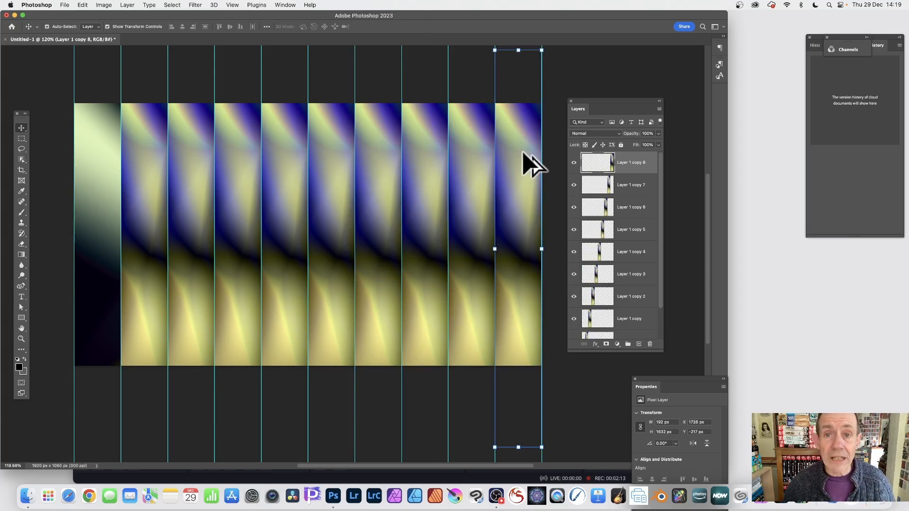
left_click_drag(523, 153, 105, 152)
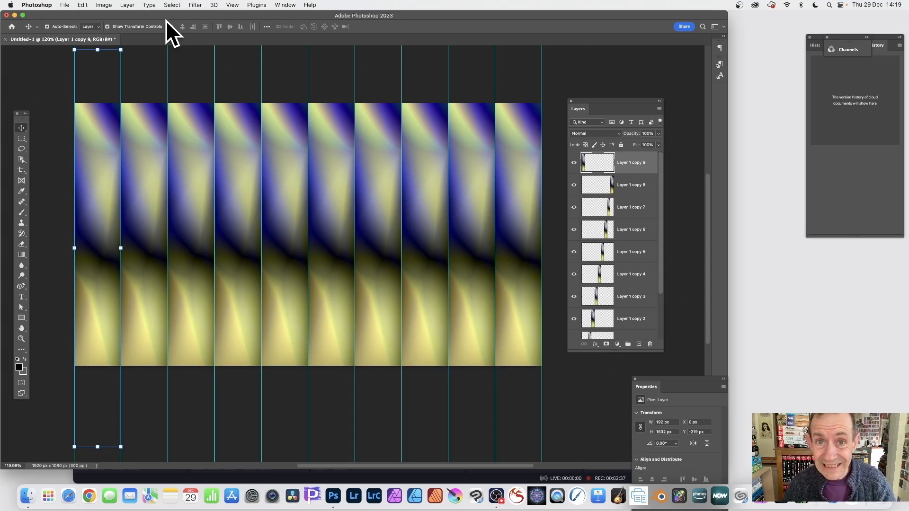
- Offset the strips in the first two columns vertically against each other, with the second column's strip raised higher
scroll(158, 52, "right", 3)
scroll(158, 52, "down", 2)
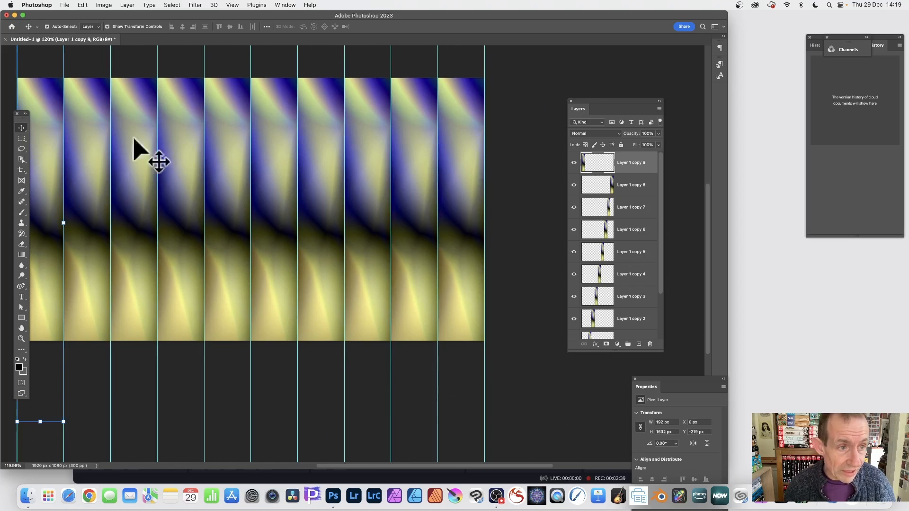
scroll(130, 139, "left", 3)
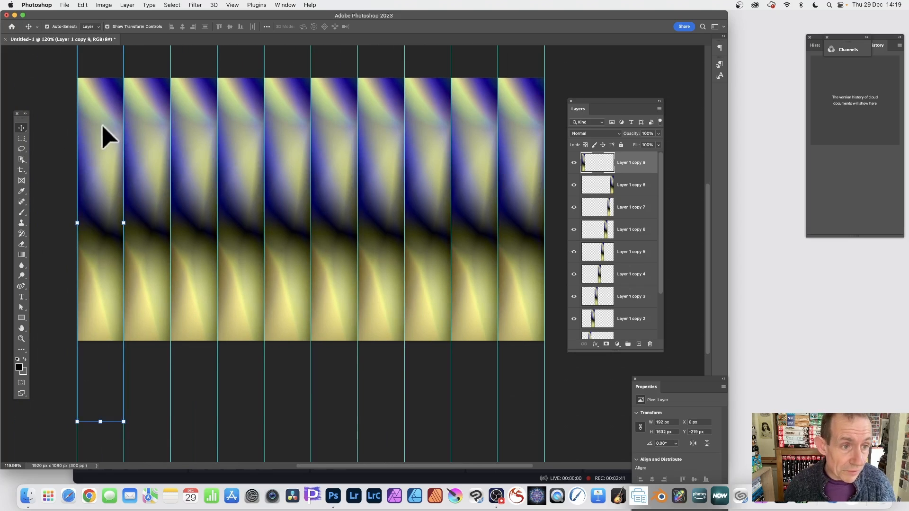
left_click_drag(103, 135, 108, 86)
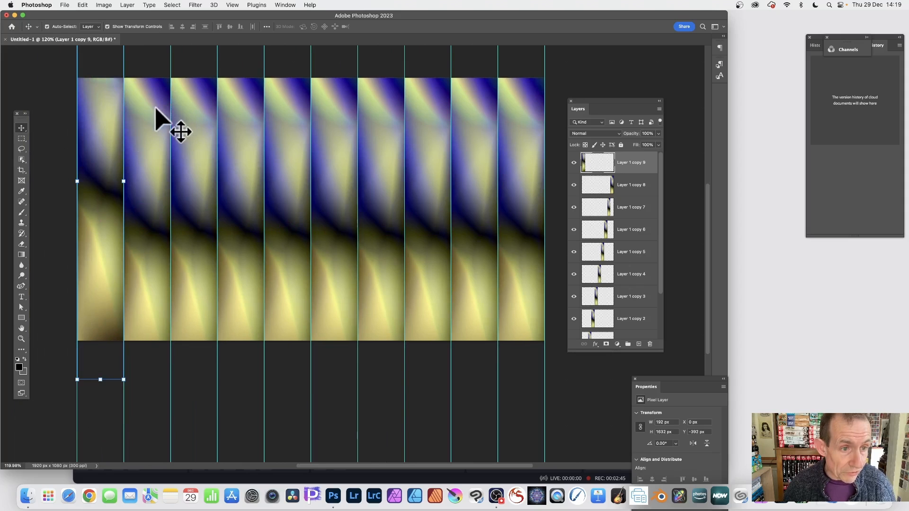
left_click_drag(152, 105, 154, 147)
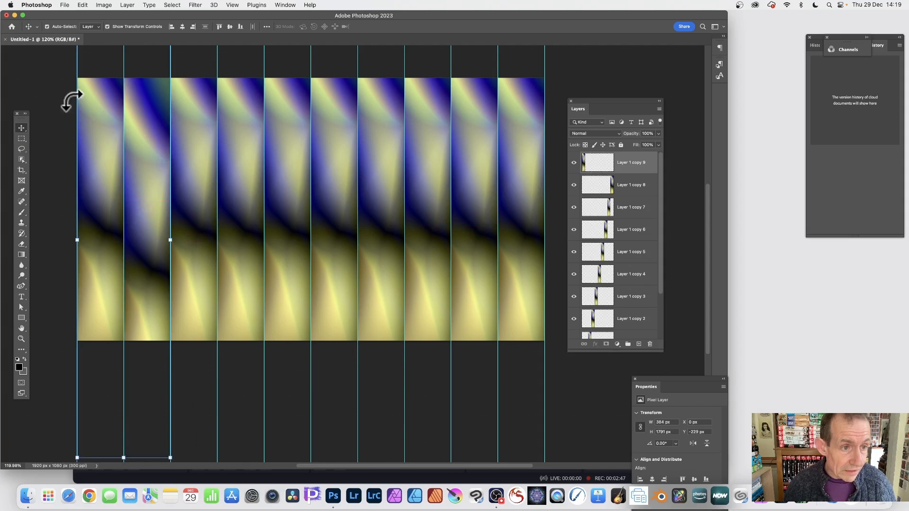
left_click(66, 123)
left_click_drag(149, 115, 153, 87)
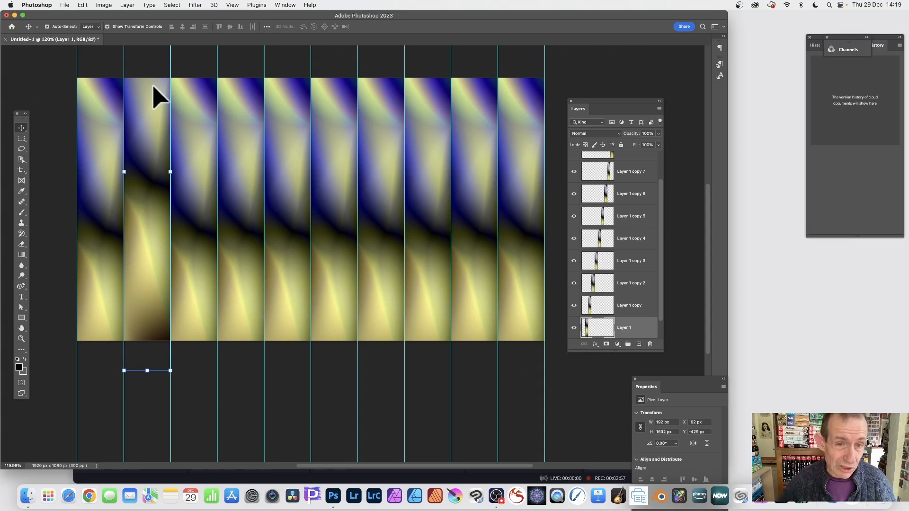
- Lower the strip in the third column to about Y -46 px and raise the strip in the fourth column
left_click(196, 144)
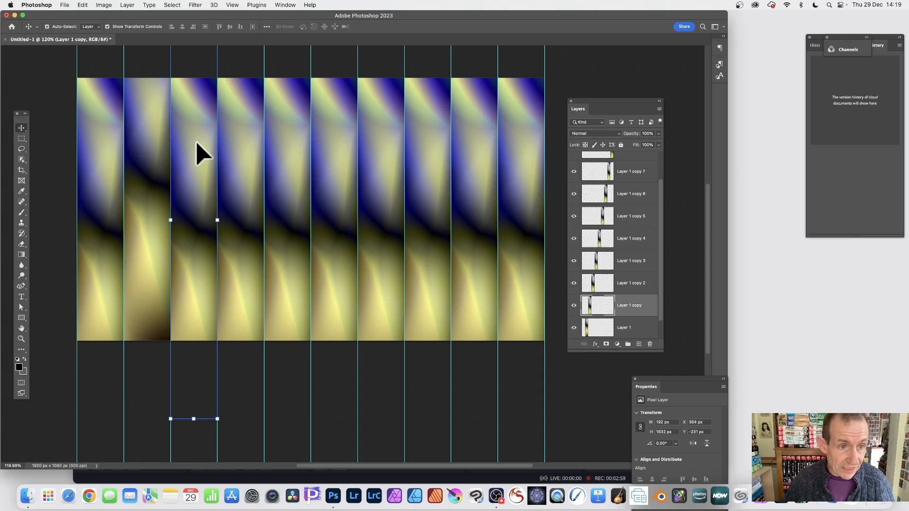
left_click_drag(197, 143, 204, 195)
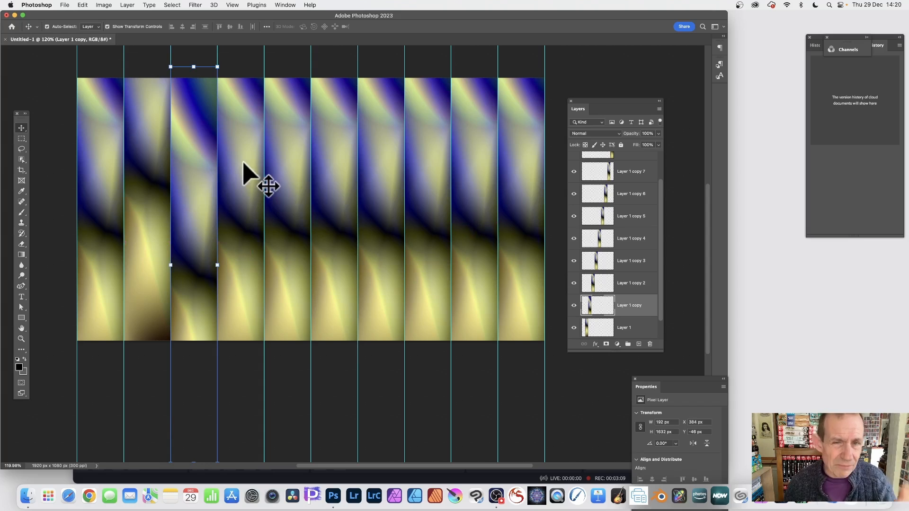
left_click_drag(235, 169, 235, 95)
- Shift the fifth column's strip downward and the sixth column's strip upward to continue the stagger
left_click(292, 146)
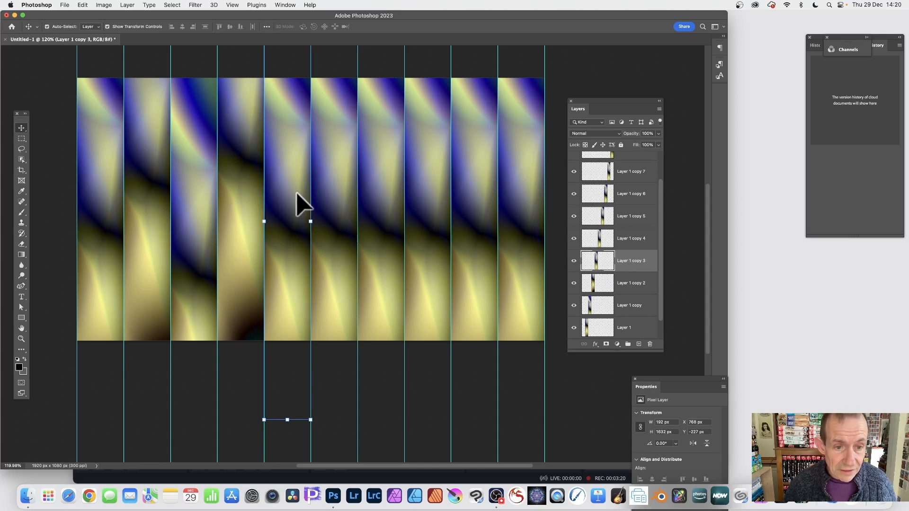
left_click_drag(300, 203, 301, 236)
left_click_drag(349, 199, 342, 150)
- Lower the strips in the seventh and ninth columns and raise the tenth column's strip to about Y -491 px
left_click_drag(382, 180, 434, 153)
left_click(482, 171, "shift")
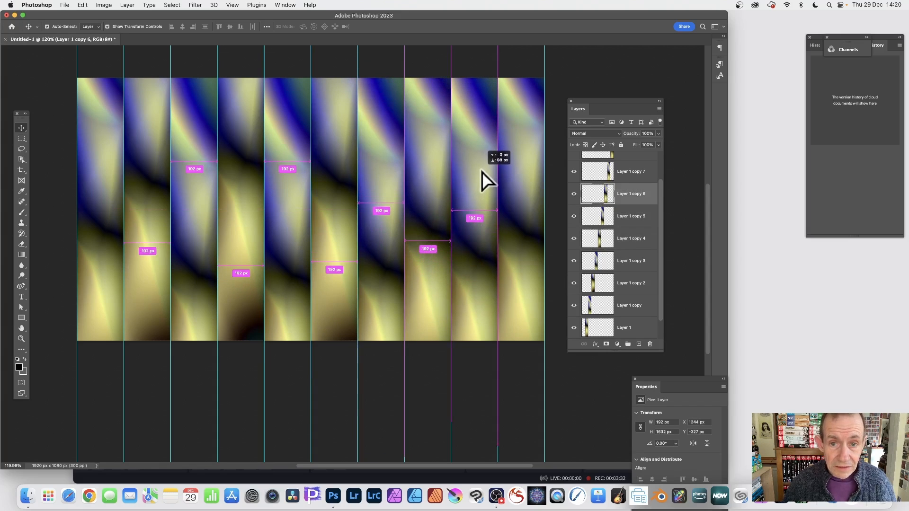
left_click(495, 81)
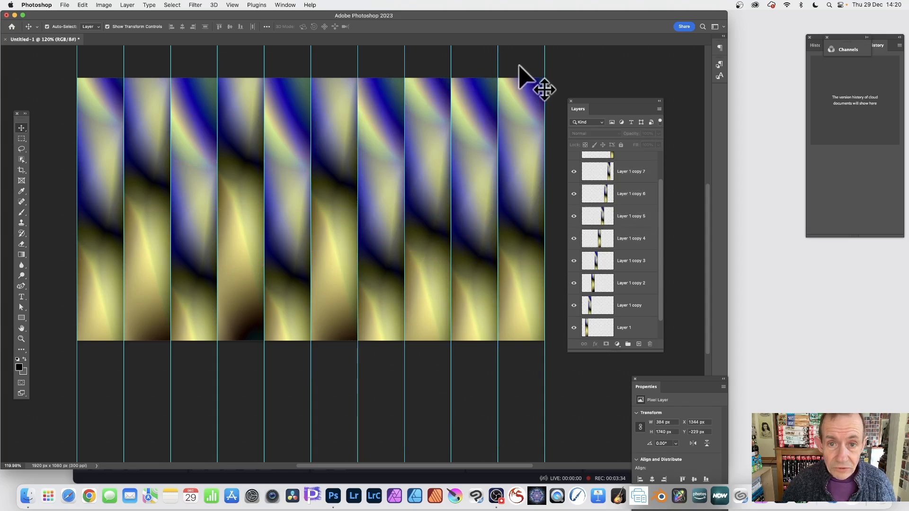
left_click_drag(477, 121, 477, 134)
left_click(520, 153)
left_click_drag(521, 156, 522, 105)
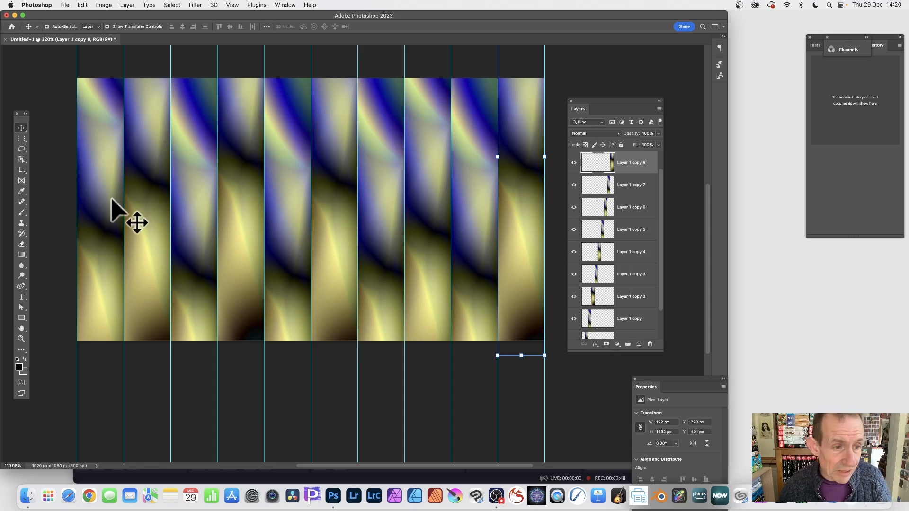
- Clear all guides and flatten the image into a single background layer
left_click(231, 5)
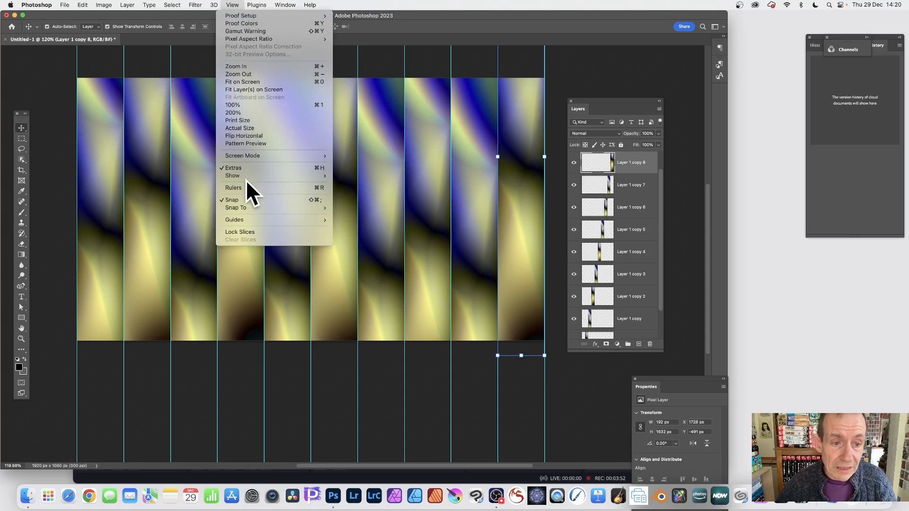
mouse_move(247, 219)
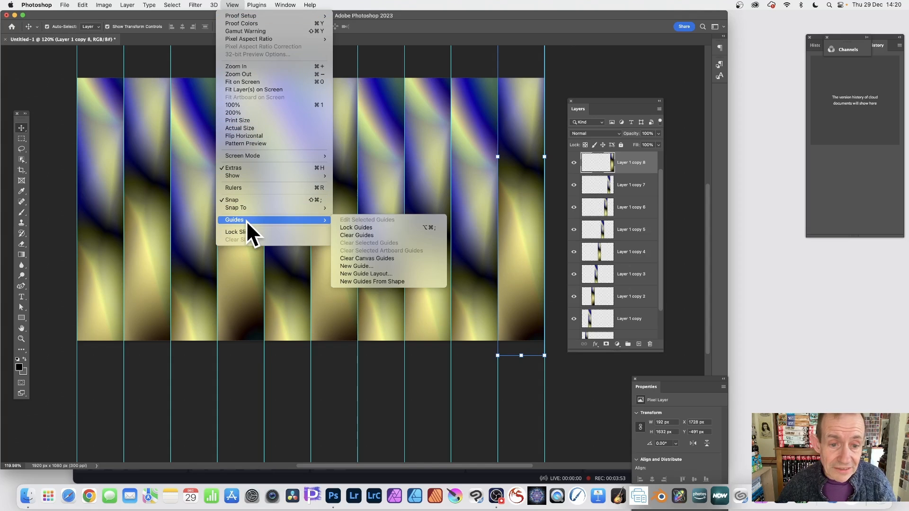
left_click(370, 235)
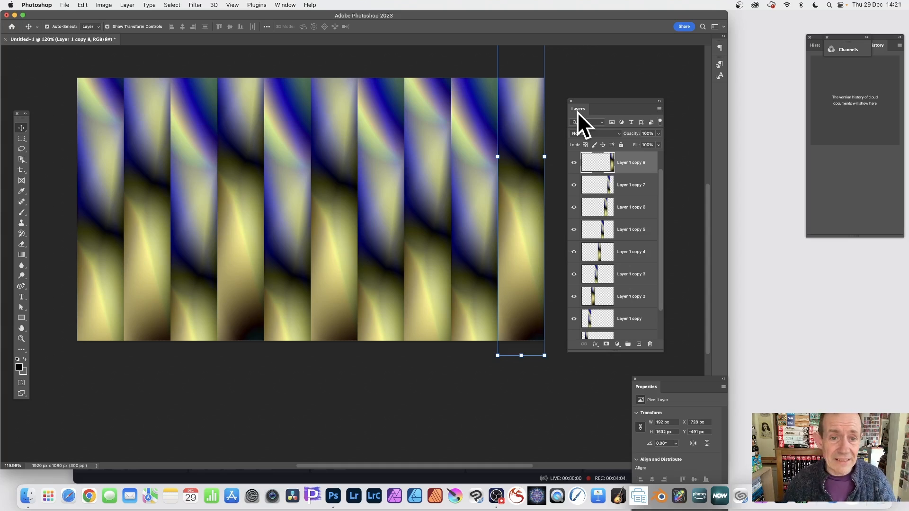
left_click(131, 5)
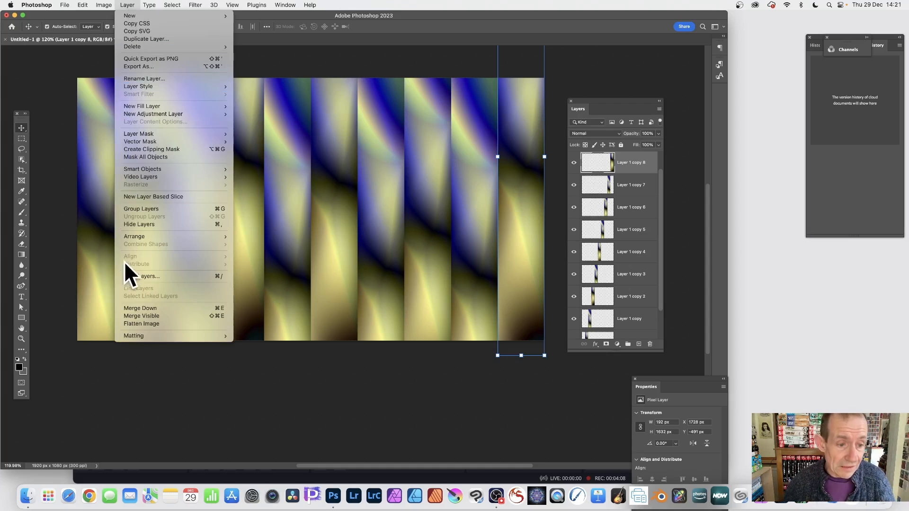
left_click(142, 325)
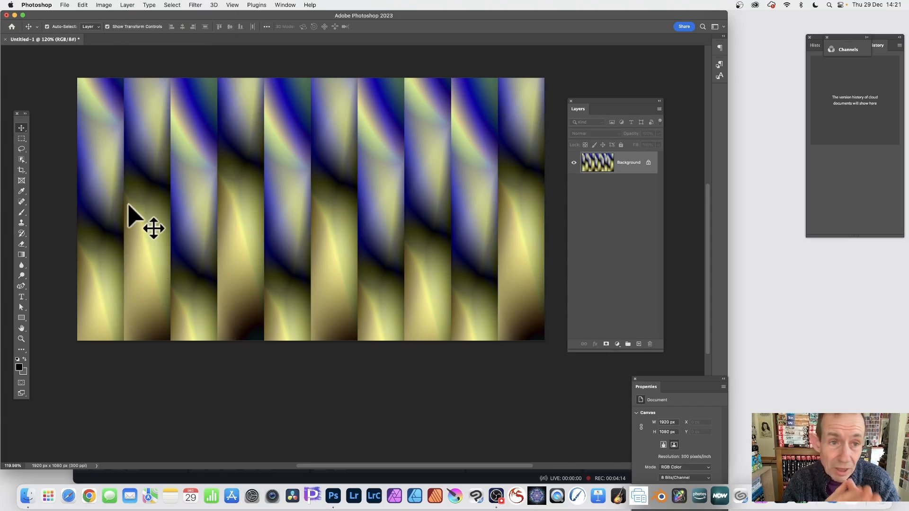
- Apply a randomized Wave distortion to the flattened image, with the wavelength set to 132 minimum and 502 maximum
left_click(194, 5)
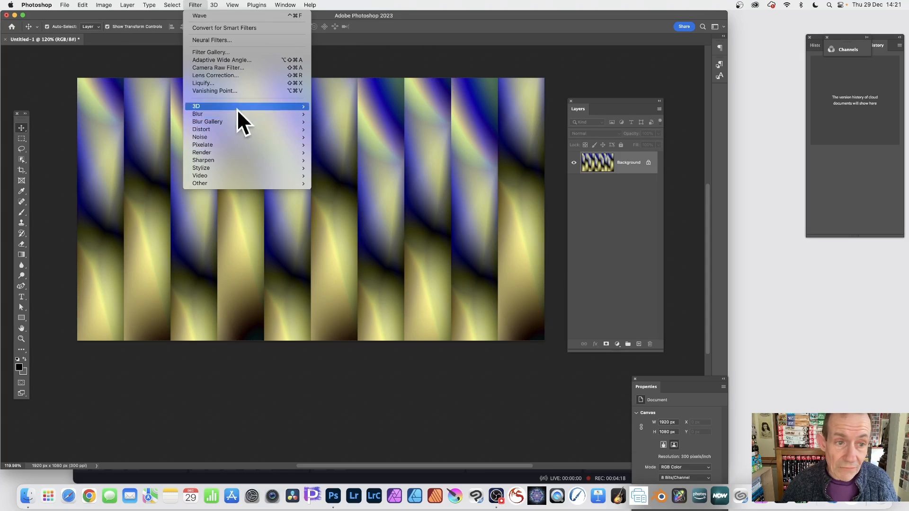
mouse_move(232, 130)
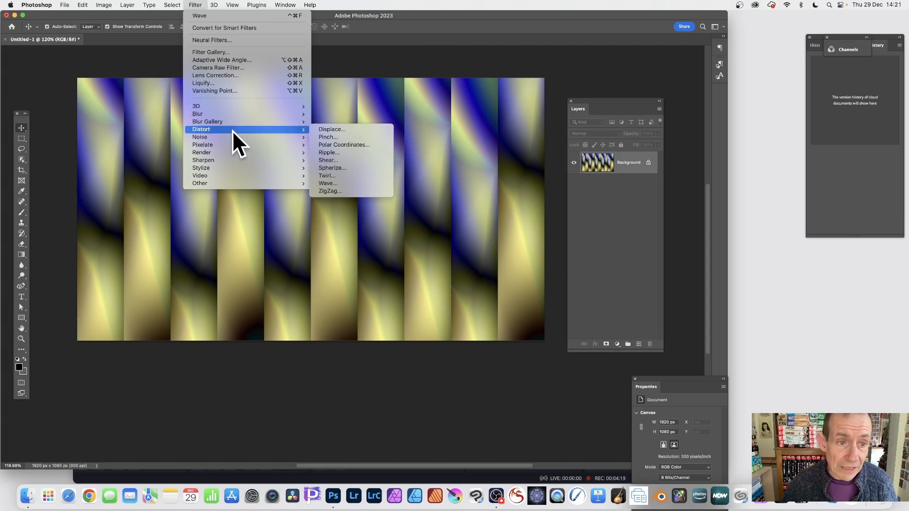
left_click(335, 183)
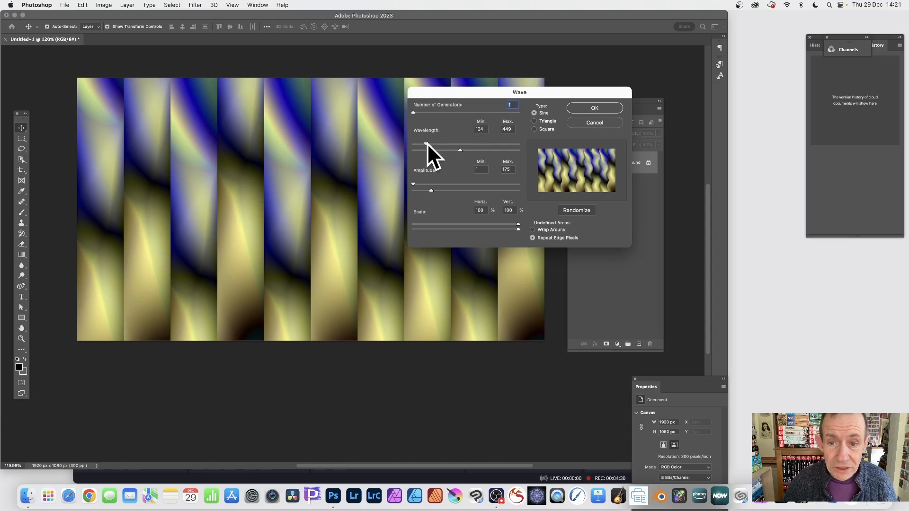
mouse_move(427, 143)
left_mouse_down()
mouse_move(465, 145)
mouse_move(427, 143)
left_mouse_up()
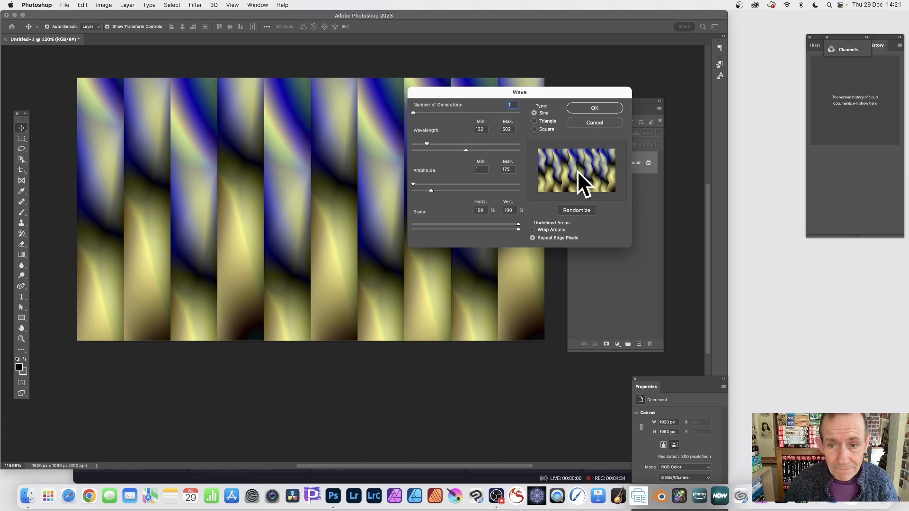
left_click(581, 209)
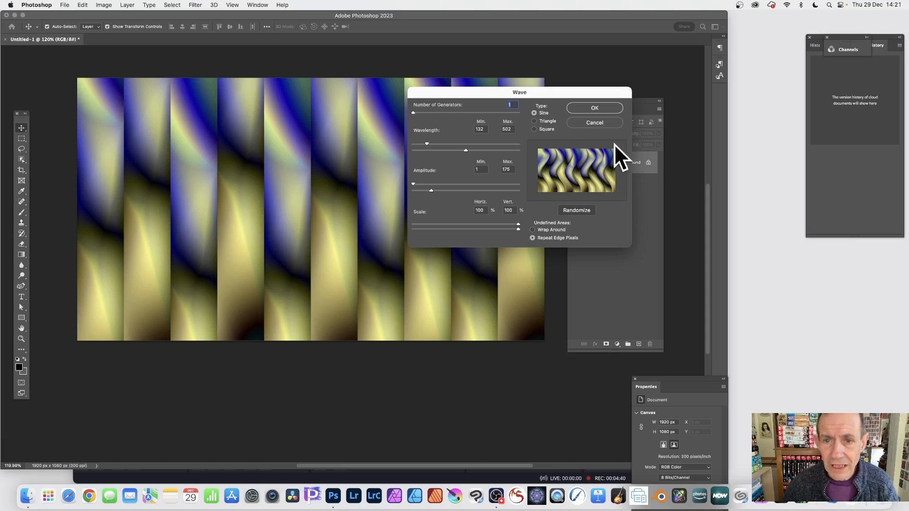
left_click(597, 106)
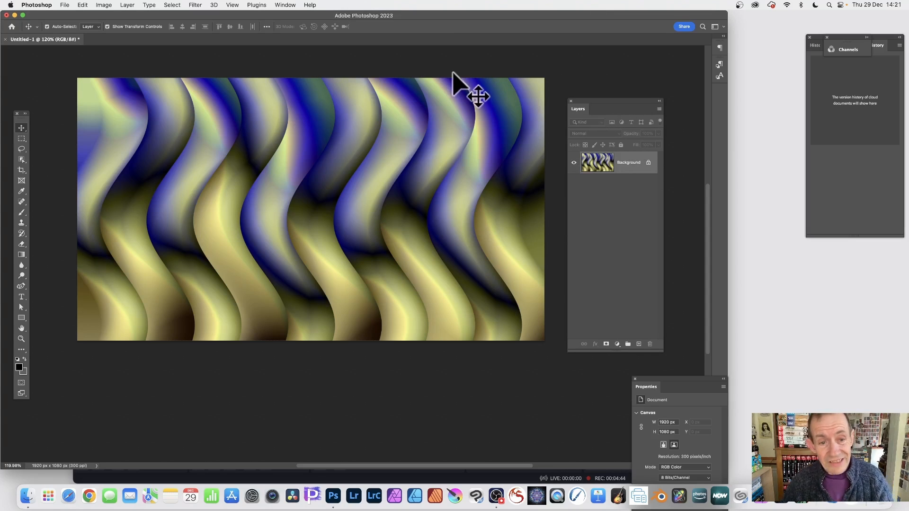